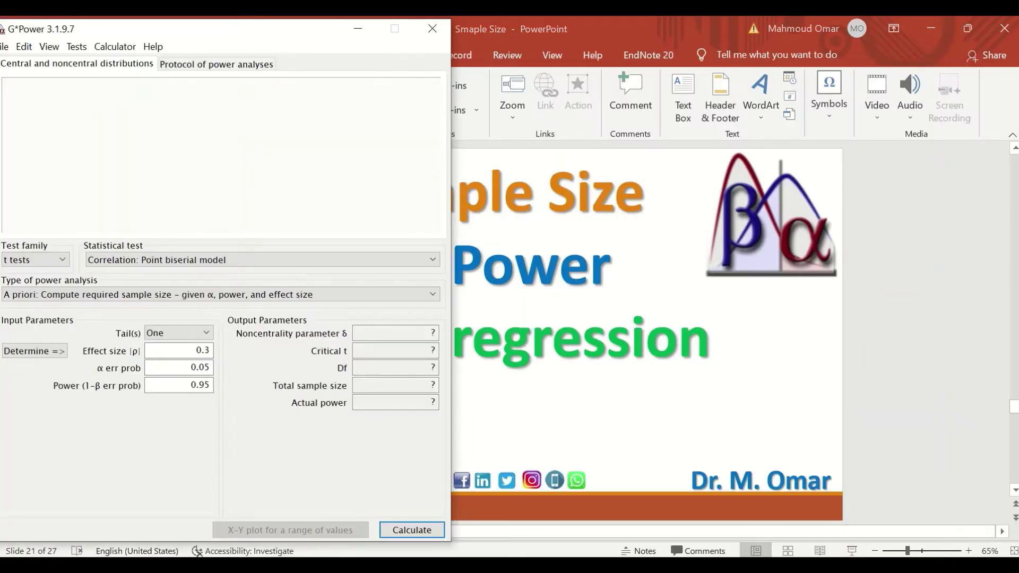
Minimize PowerPoint, nudge the G*Power window right, and bring up Tests > Correlation and regression.
{"action": "left_click", "coordinate": [931, 29]}
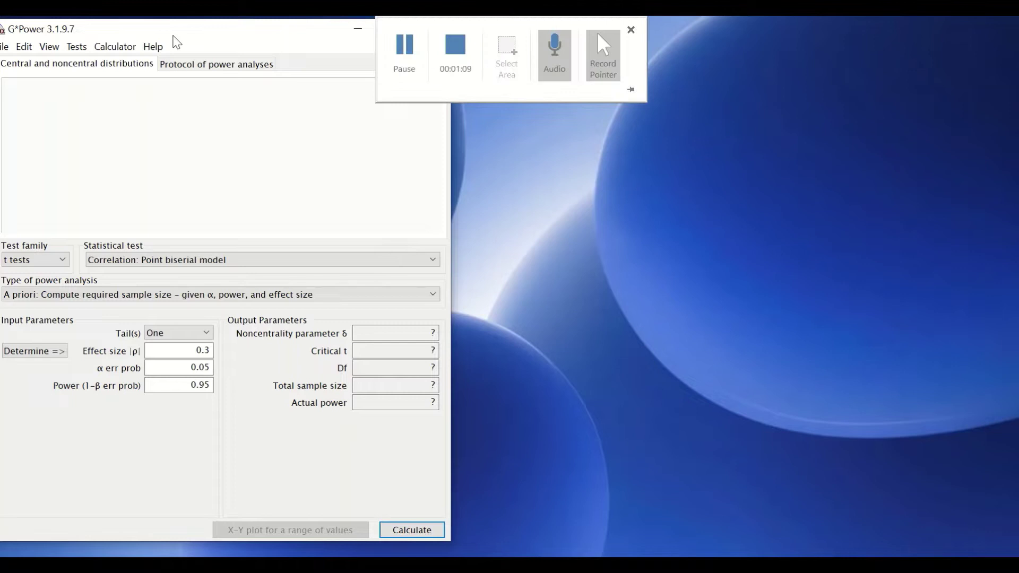
{"action": "left_click_drag", "start_coordinate": [183, 33], "coordinate": [207, 31]}
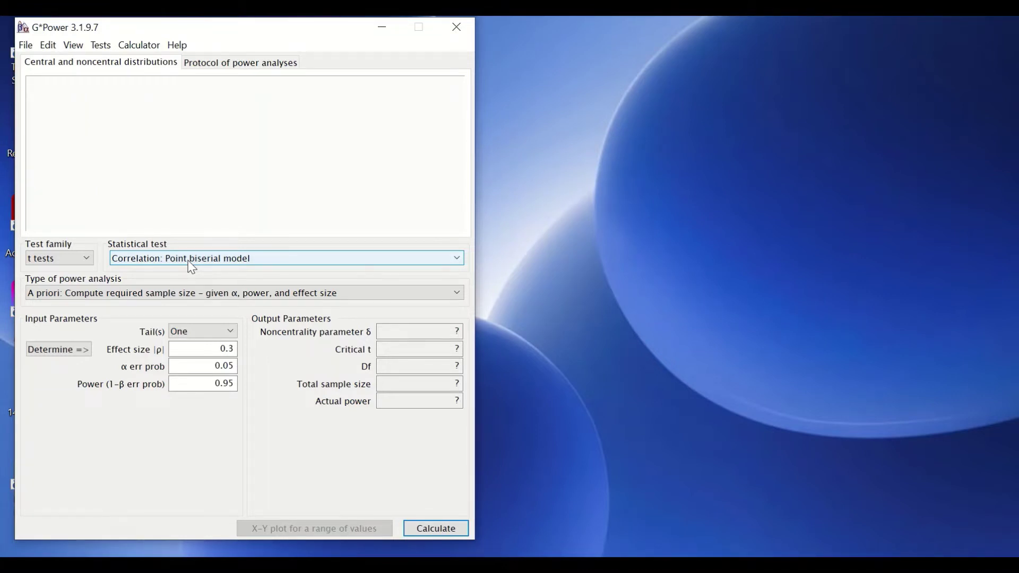
{"action": "left_click", "coordinate": [101, 46]}
{"action": "mouse_move", "coordinate": [102, 59]}
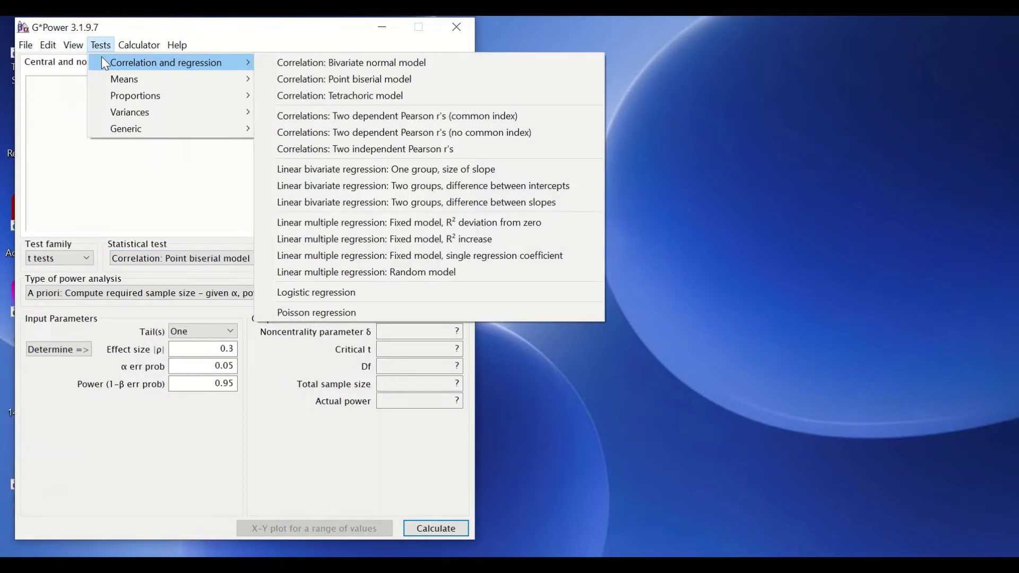
Switch the analysis to Linear multiple regression: Fixed model, R² deviation from zero.
{"action": "left_click", "coordinate": [344, 230]}
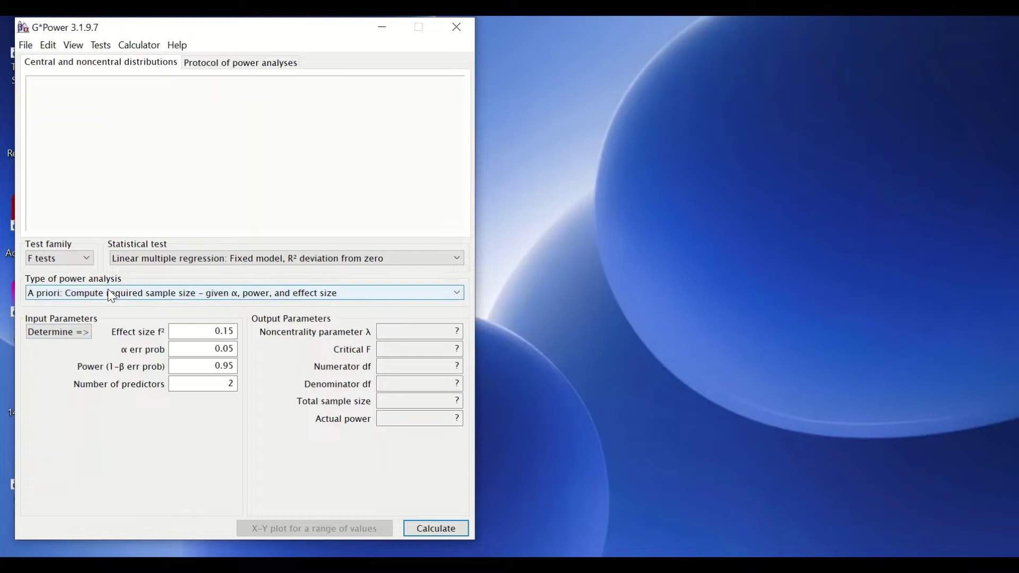
{"action": "left_click", "coordinate": [138, 293]}
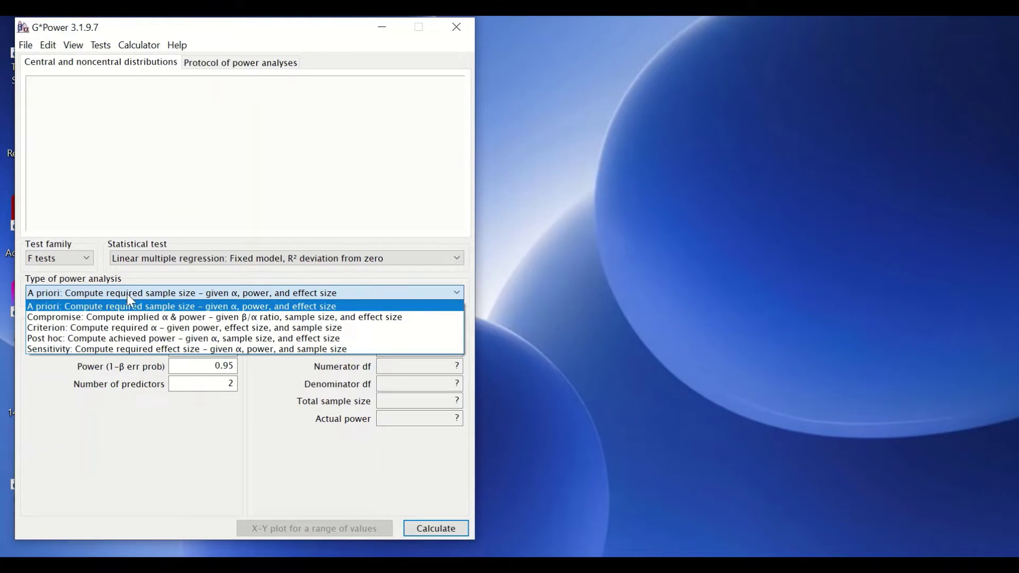
{"action": "left_click", "coordinate": [122, 295]}
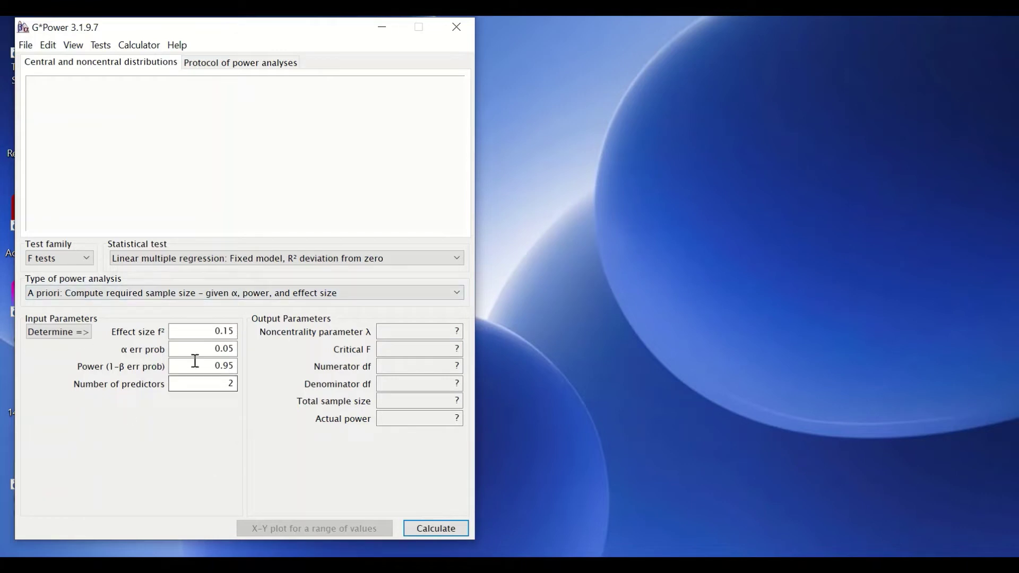
Check the effect size f² field's conventions, then bring up the calculator offering ρ² 0.5.
{"action": "left_click", "coordinate": [223, 332]}
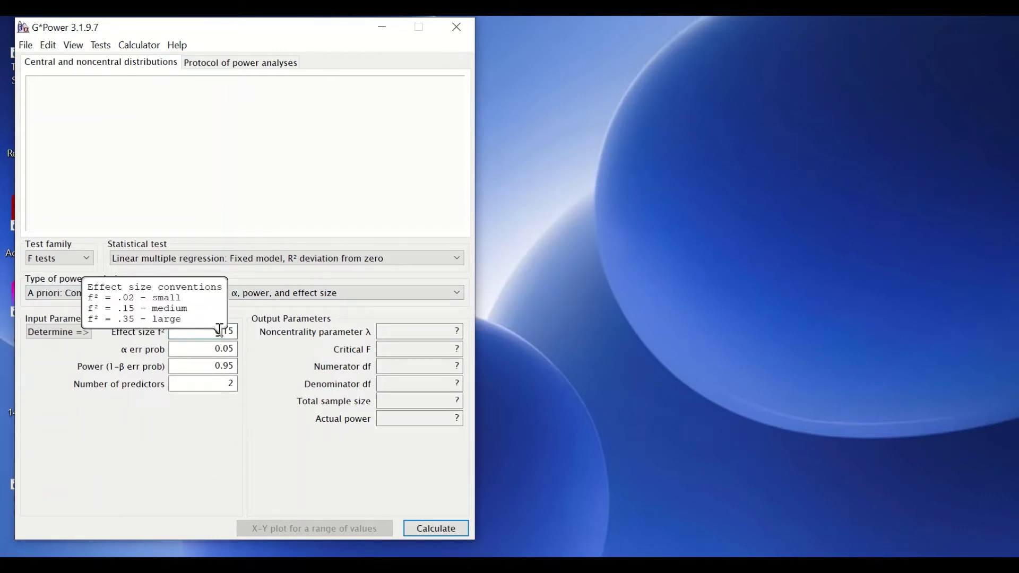
{"action": "mouse_move", "coordinate": [220, 331]}
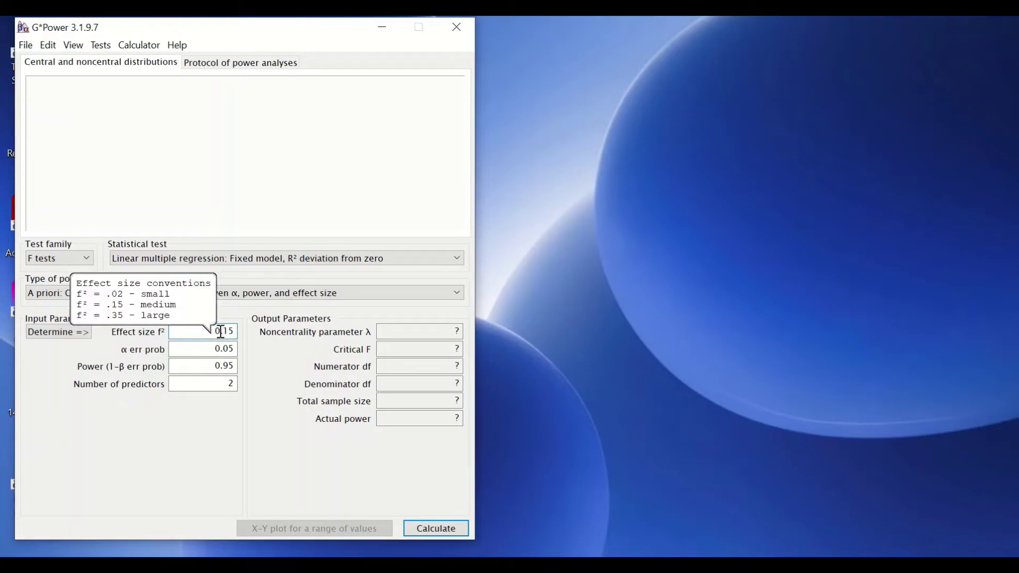
{"action": "left_click", "coordinate": [227, 332]}
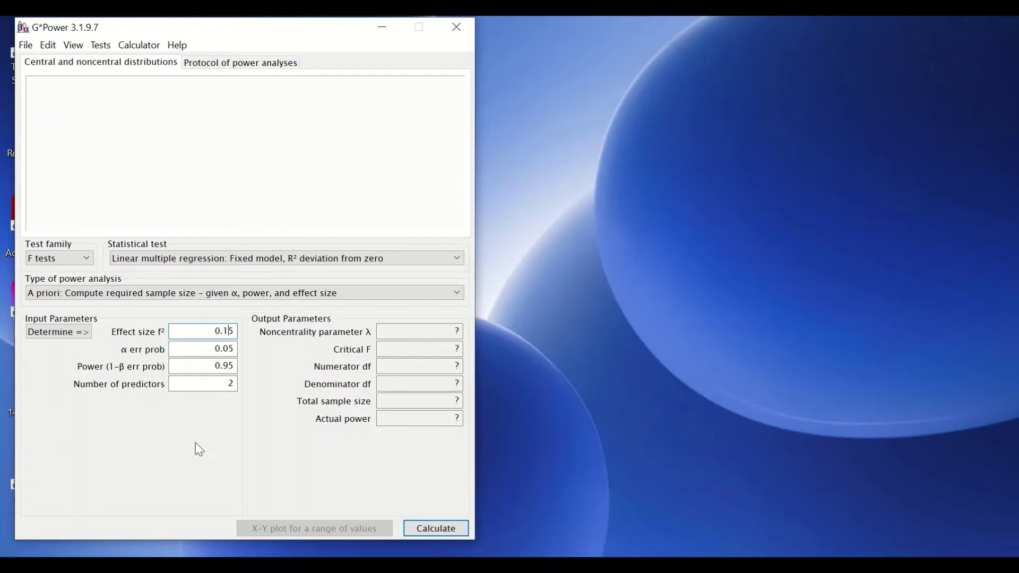
{"action": "left_click", "coordinate": [46, 333]}
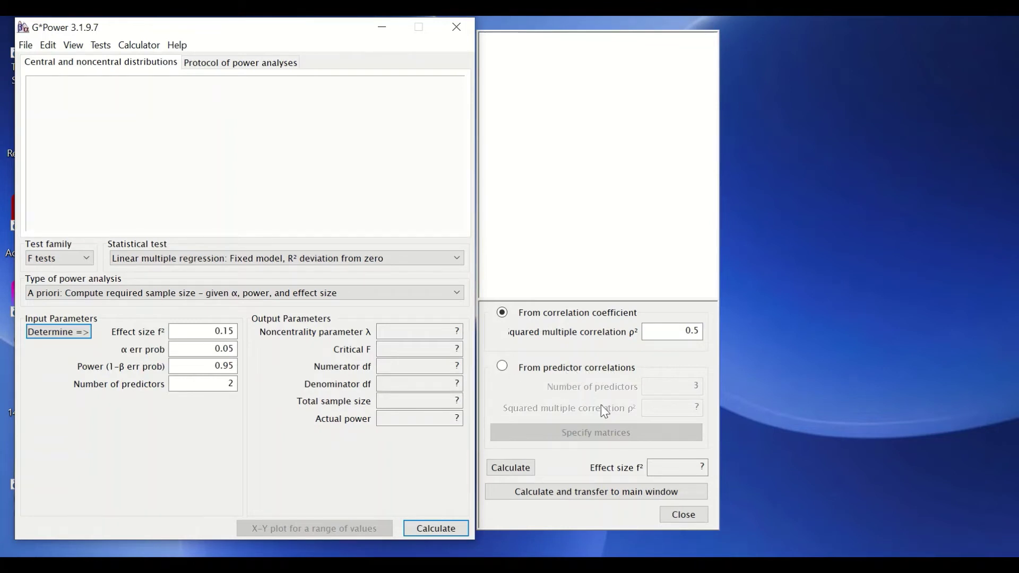
Close the effect-size panel, leaving f² 0.15, power 0.95 and 2 predictors.
{"action": "left_click", "coordinate": [683, 516]}
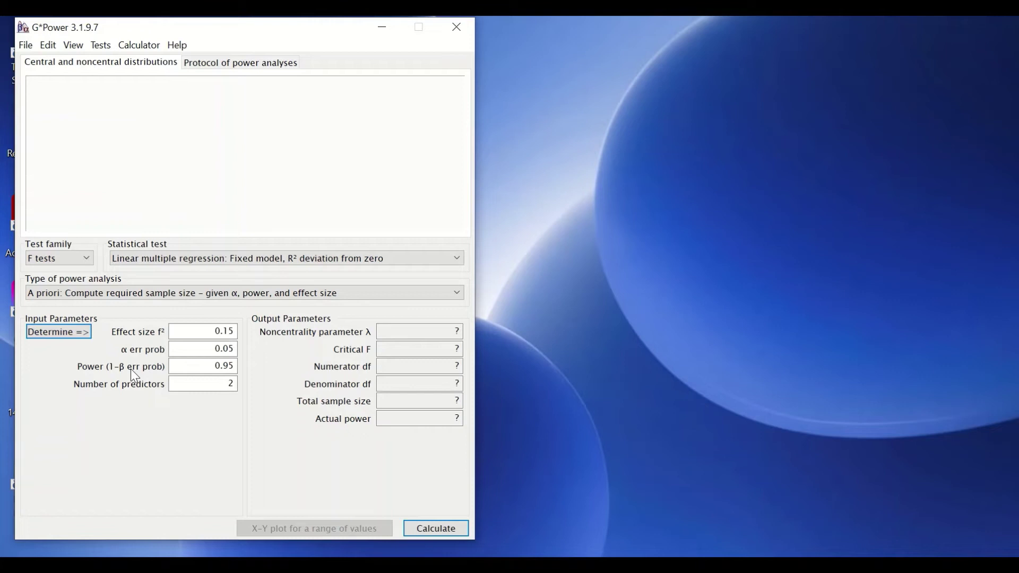
Set power to .8 and predictors to 1, yielding a total sample size of 55.
{"action": "left_click", "coordinate": [200, 365]}
{"action": "double_click", "coordinate": [222, 365]}
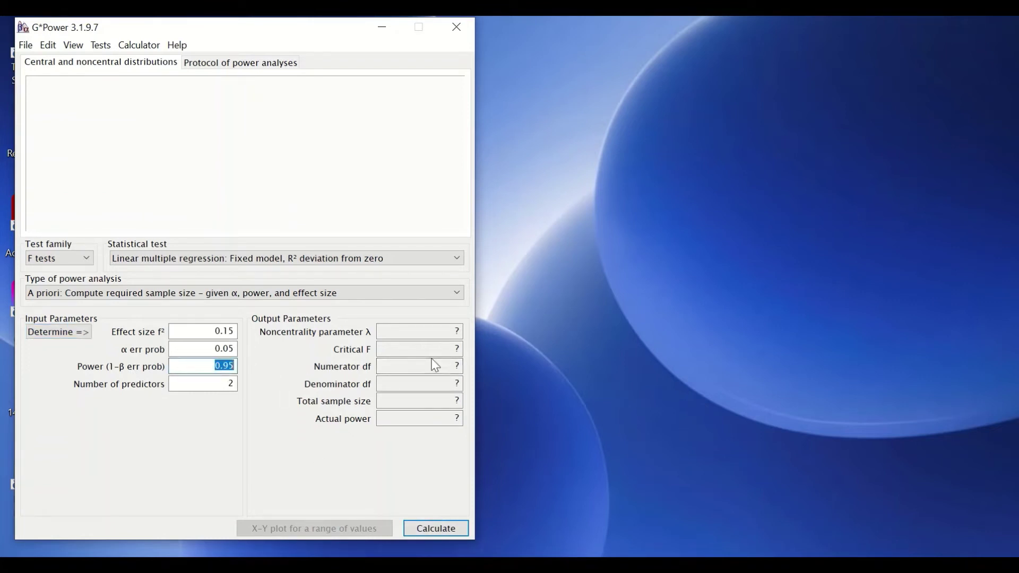
{"action": "type", "text": ".8"}
{"action": "left_click", "coordinate": [209, 387]}
{"action": "double_click", "coordinate": [214, 382]}
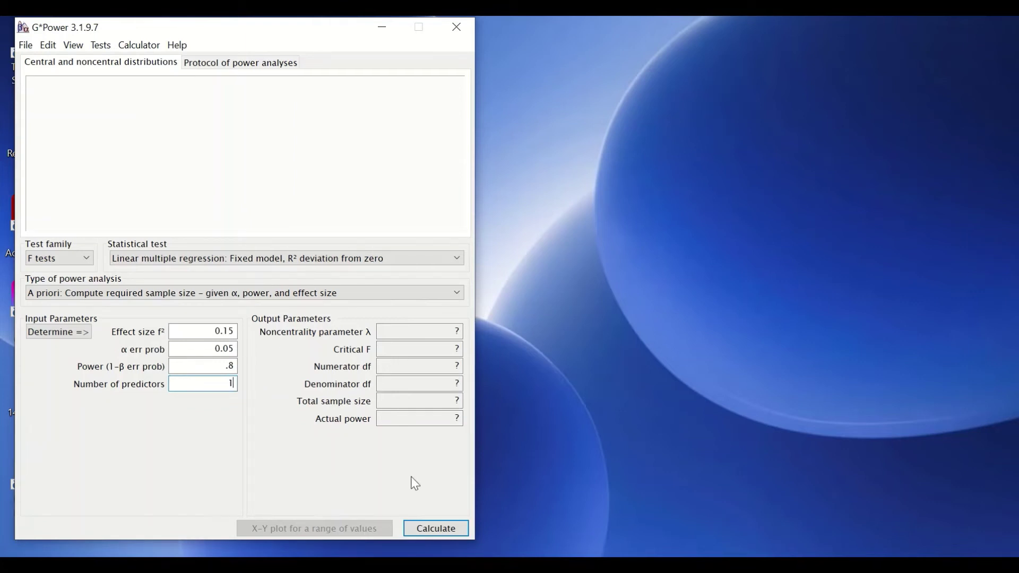
{"action": "left_click", "coordinate": [438, 533]}
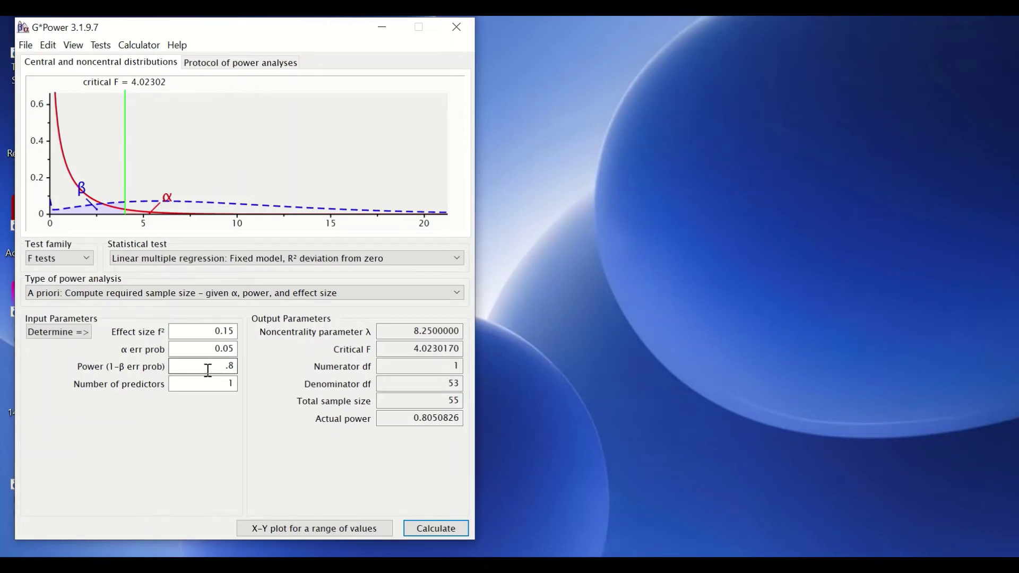
Calculate a sample size of 25 at effect size .35, then return f² to .15.
{"action": "left_click_drag", "start_coordinate": [209, 327], "coordinate": [241, 324]}
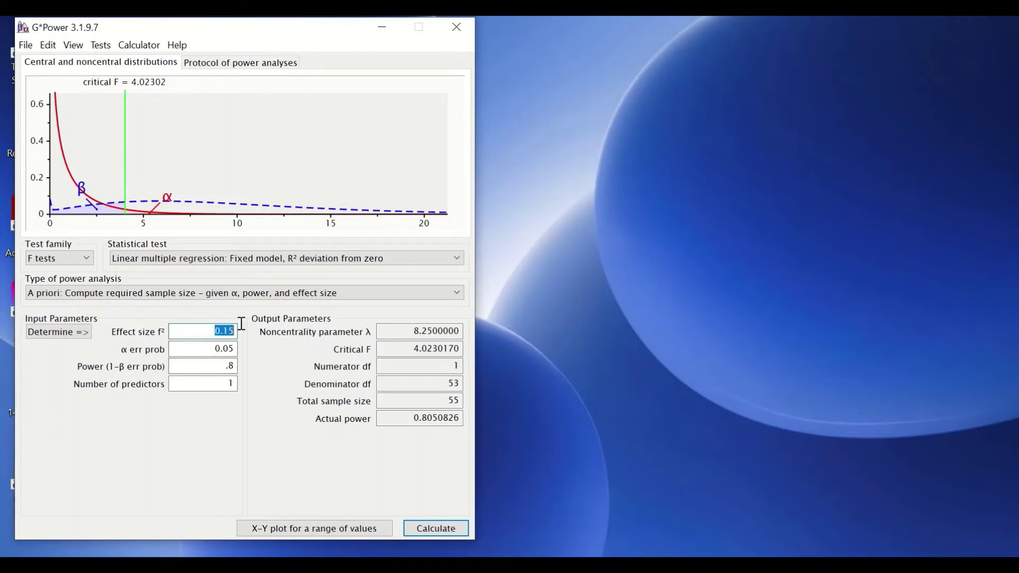
{"action": "type", "text": "."}
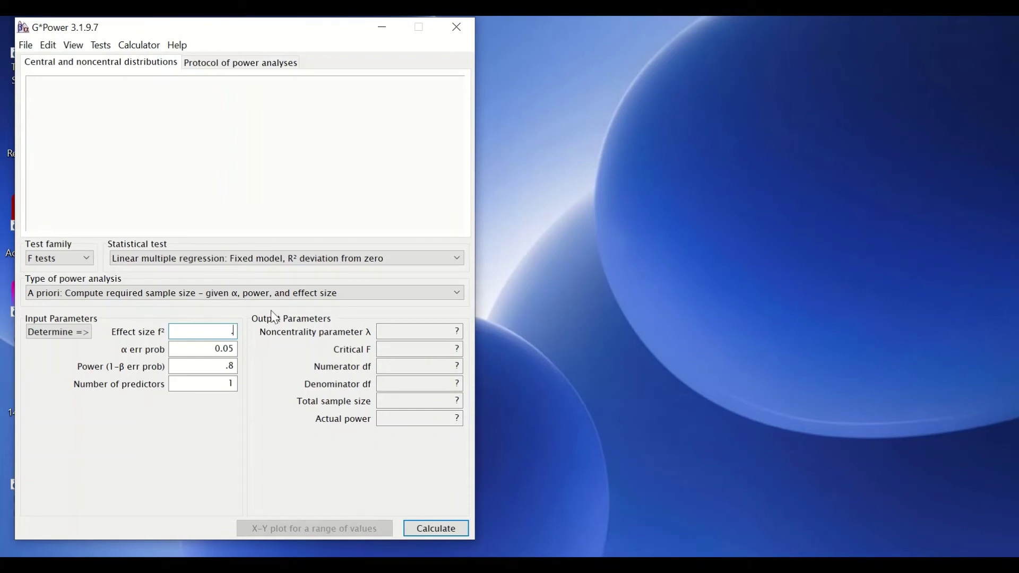
{"action": "type", "text": "35"}
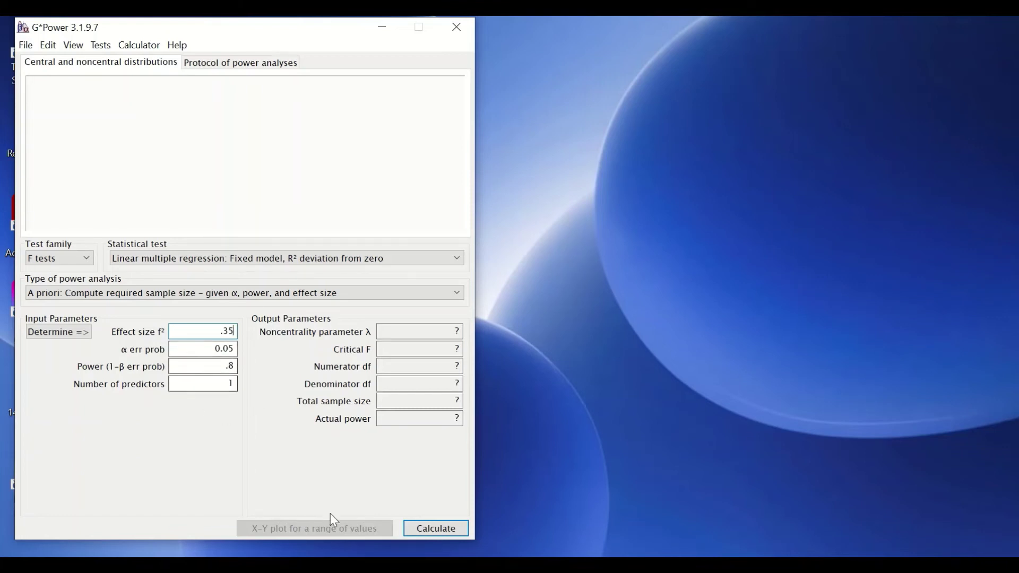
{"action": "left_click", "coordinate": [436, 528]}
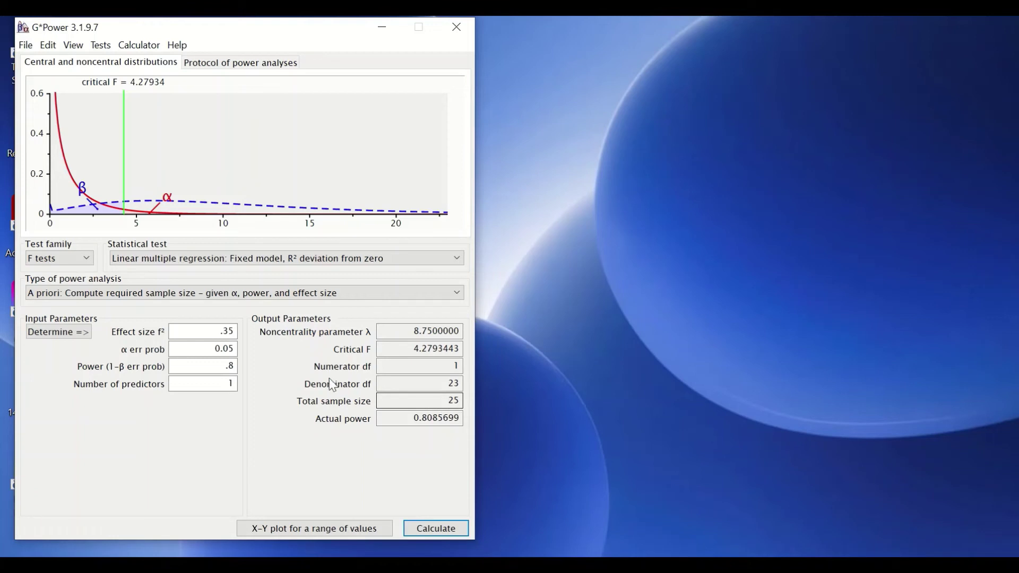
{"action": "double_click", "coordinate": [220, 335]}
{"action": "type", "text": ".1"}
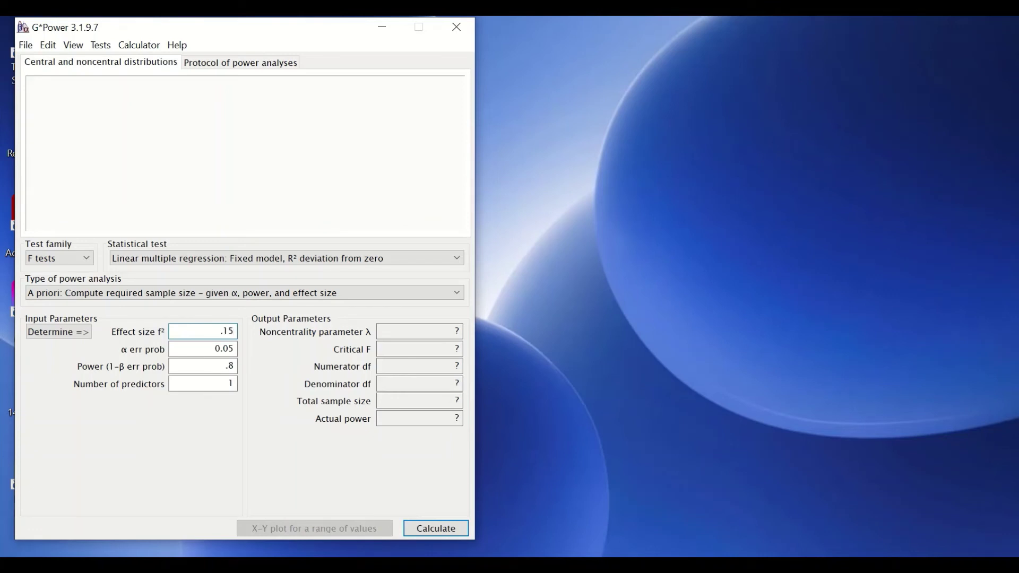
Calculate a total sample size of 89 at power .95, then clear the power field.
{"action": "double_click", "coordinate": [228, 366]}
{"action": "type", "text": ".85"}
{"action": "key", "text": "BackSpace"}
{"action": "key", "text": "BackSpace"}
{"action": "key", "text": "BackSpace"}
{"action": "type", "text": ".95"}
{"action": "left_click", "coordinate": [435, 527]}
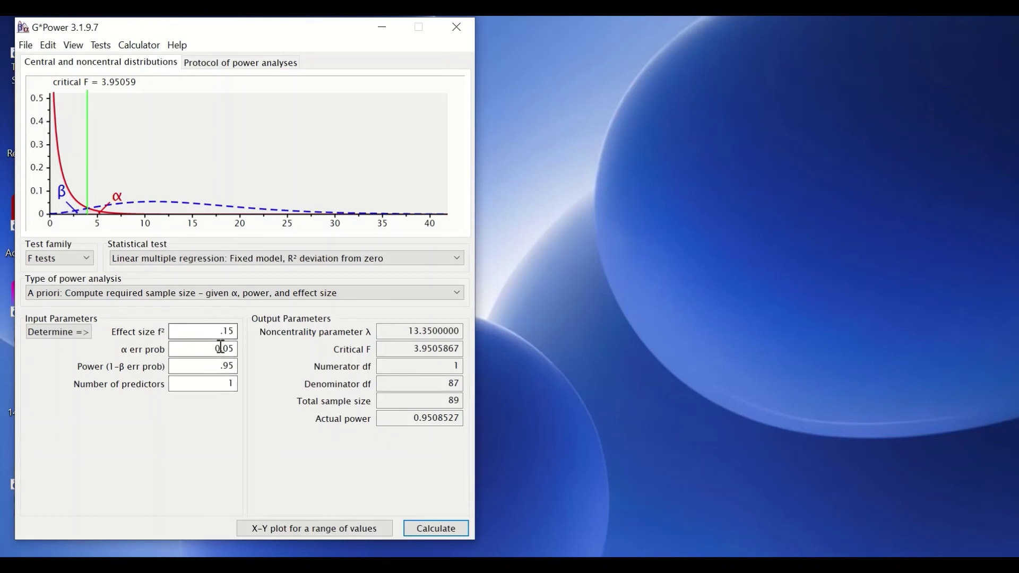
{"action": "double_click", "coordinate": [219, 366]}
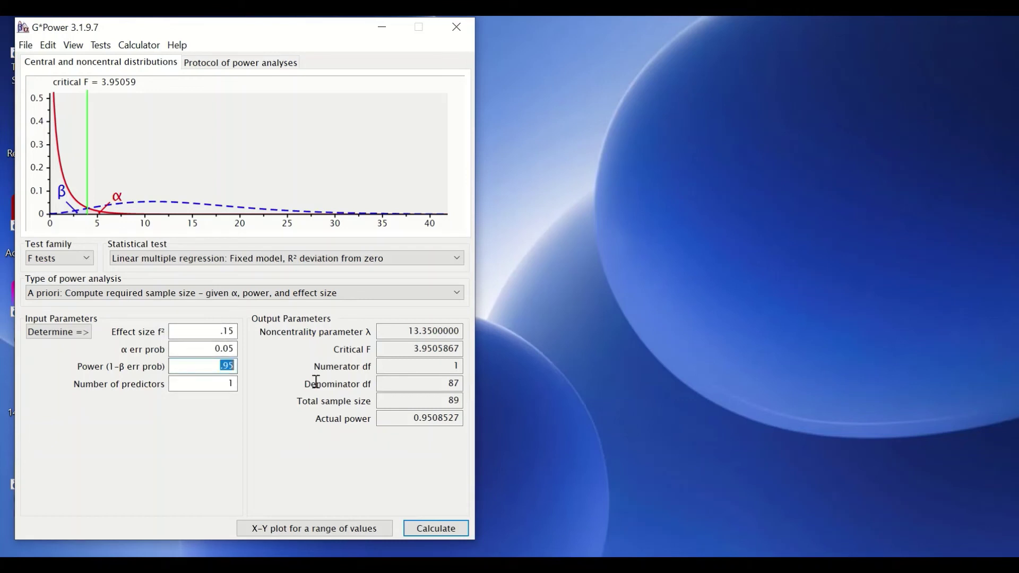
{"action": "key", "text": "BackSpace"}
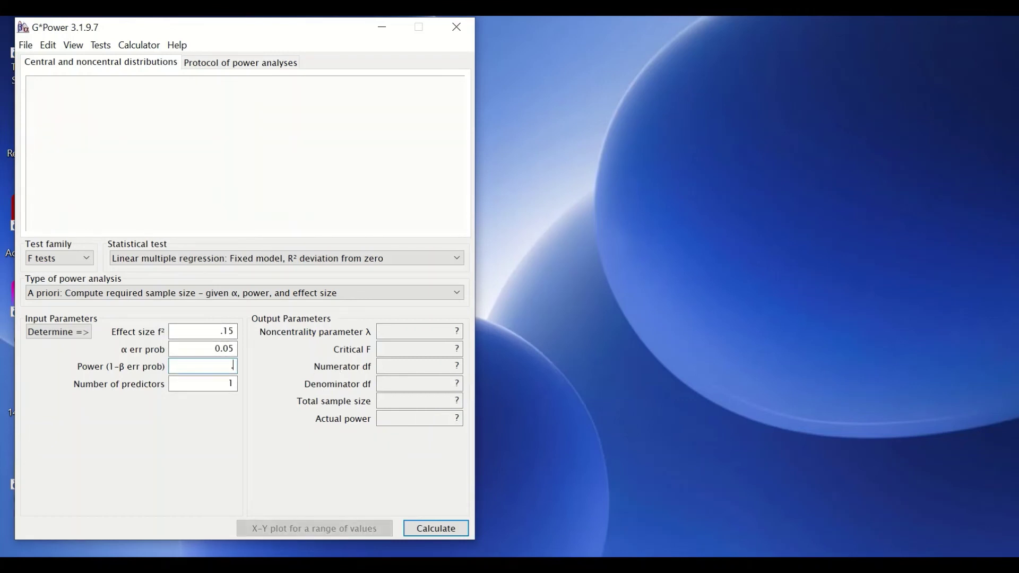
Enter power .8 with 2 predictors to get a total sample size of 68.
{"action": "type", "text": ".8"}
{"action": "key", "text": "Tab"}
{"action": "left_click", "coordinate": [448, 527]}
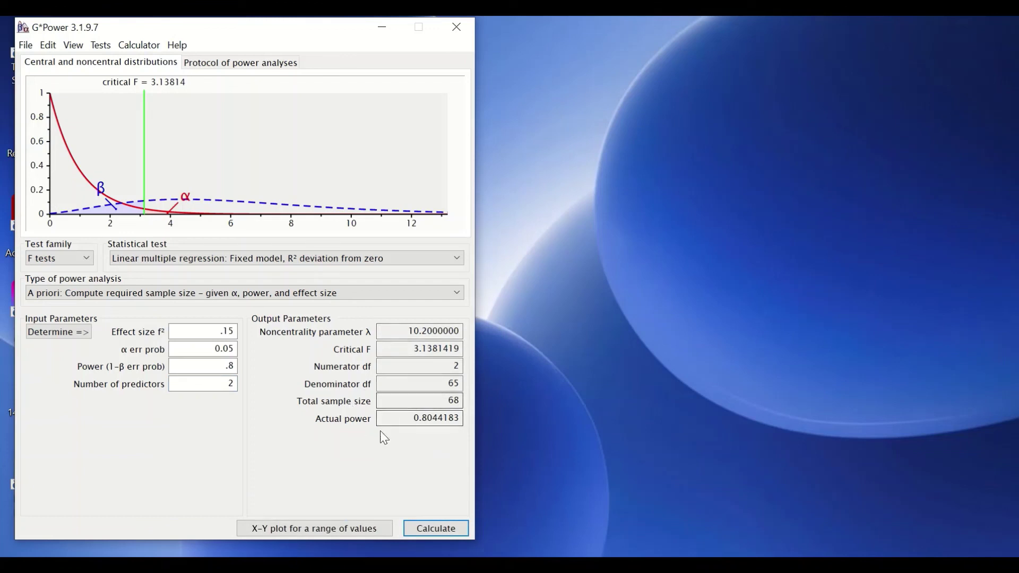
{"action": "double_click", "coordinate": [219, 387]}
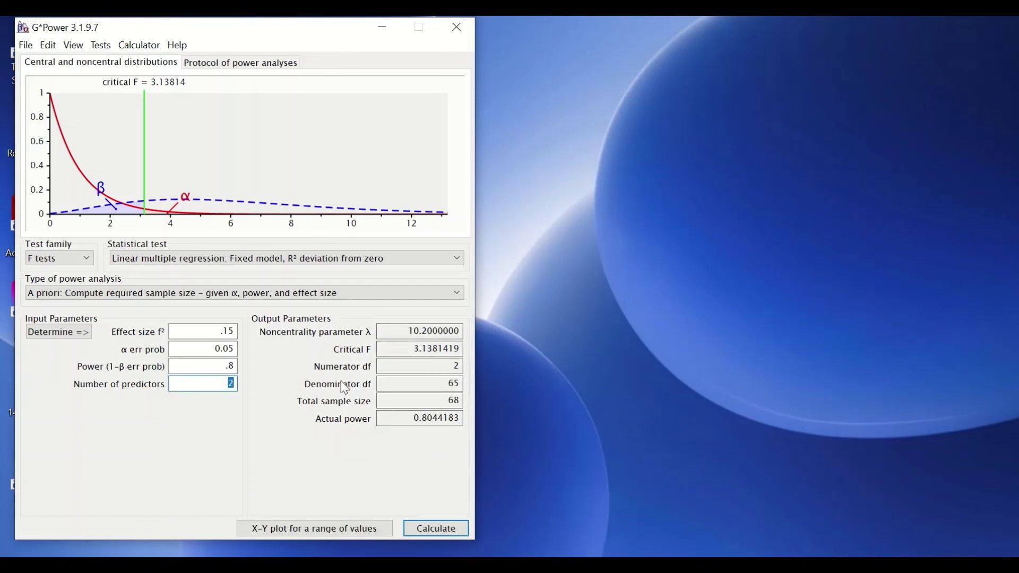
Enter 5 predictors and calculate a total sample size of 92 (actual power 0.804).
{"action": "type", "text": "5"}
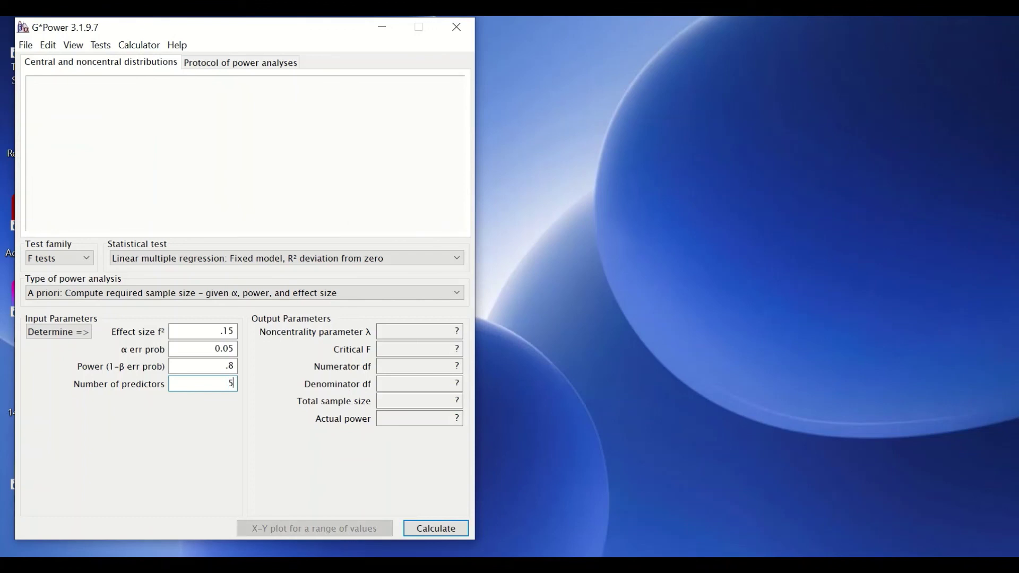
{"action": "left_click", "coordinate": [449, 530]}
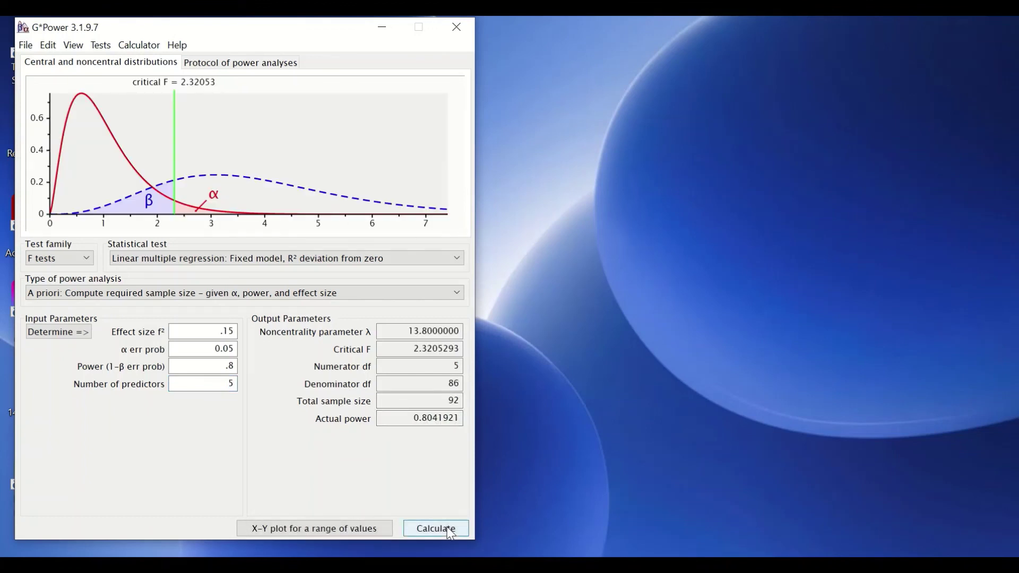